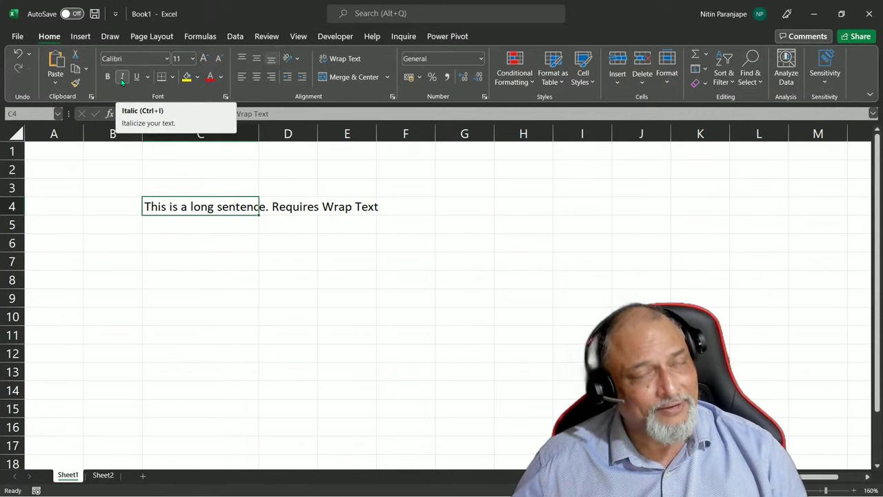
Step: Toggle Wrap Text repeatedly on the long sentence in cell C4, leaving the text wrapped
click(338, 59)
click(338, 60)
click(338, 59)
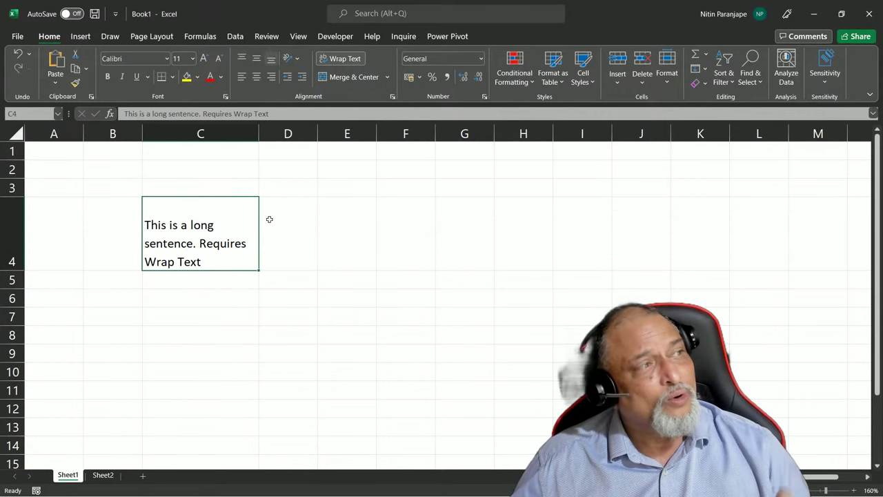
click(339, 60)
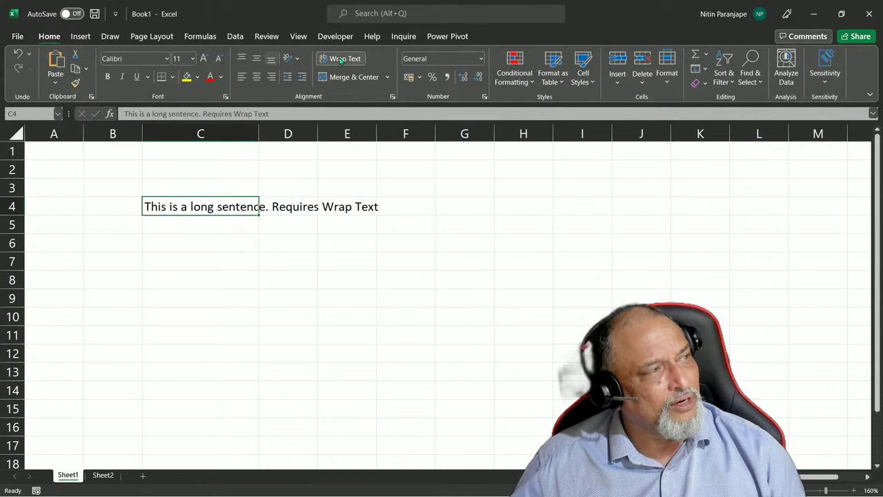
click(340, 60)
click(340, 61)
click(340, 61)
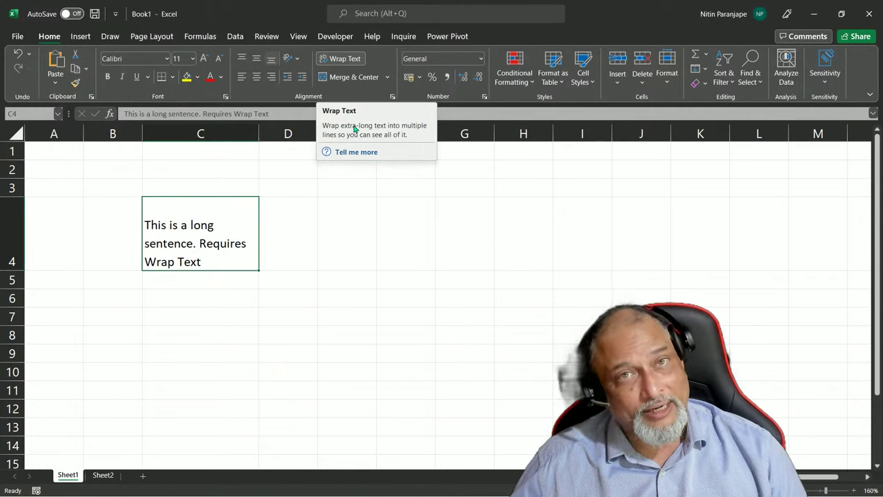
click(281, 243)
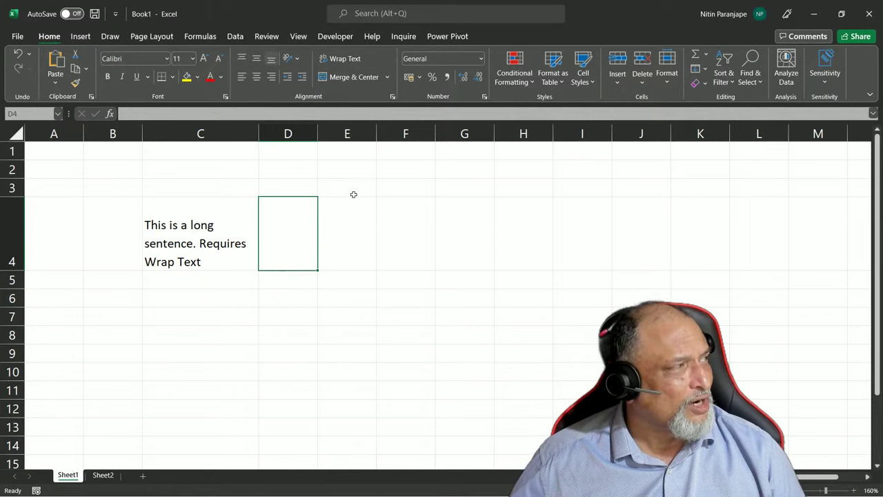
click(60, 84)
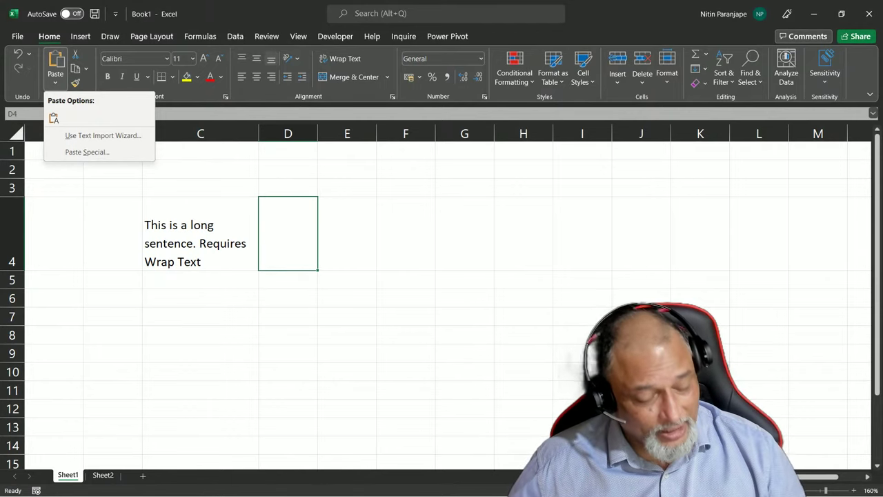
key(Escape)
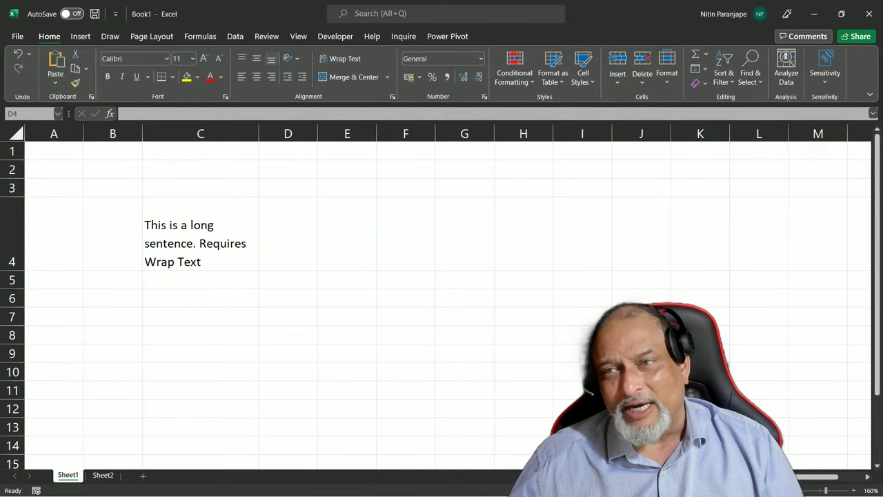
Step: Open the On-Screen Keyboard, move it over the worksheet, and close it
key(ctrl+super+o)
drag(855, 114, 631, 103)
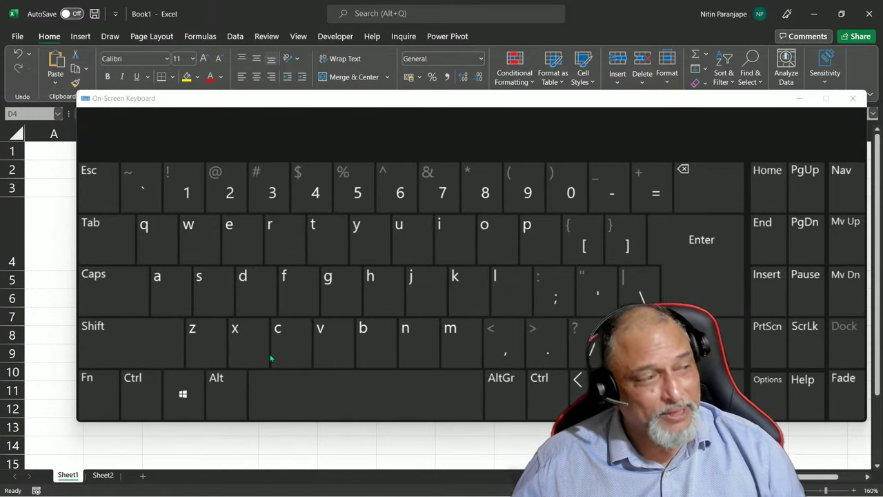
click(202, 433)
click(198, 103)
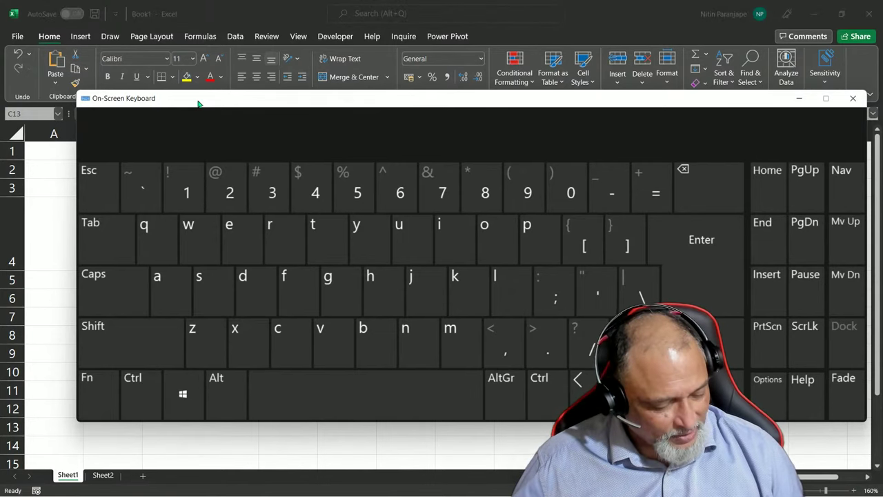
key(alt+F4)
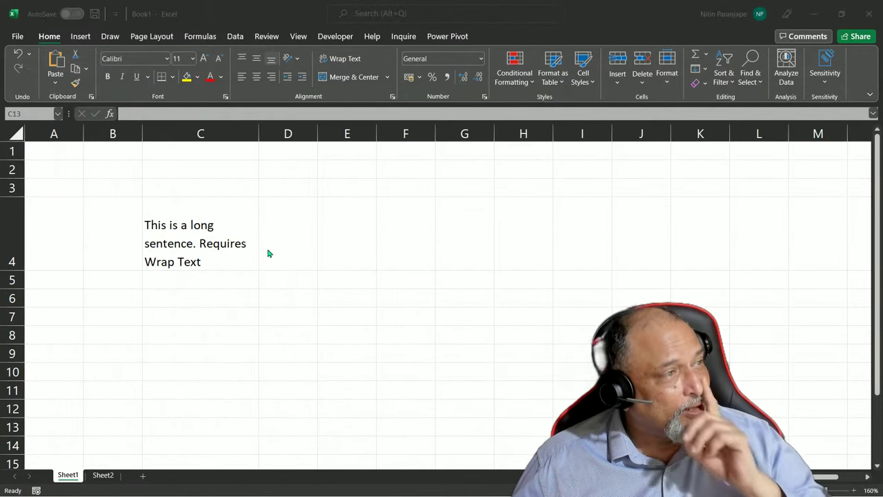
Step: Turn off Wrap Text for the long sentence in cell C4
click(326, 247)
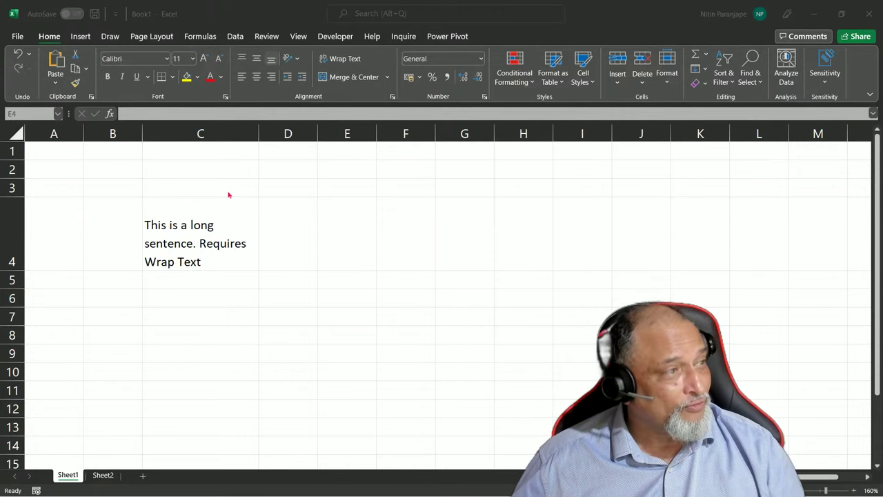
click(338, 198)
click(164, 221)
click(358, 62)
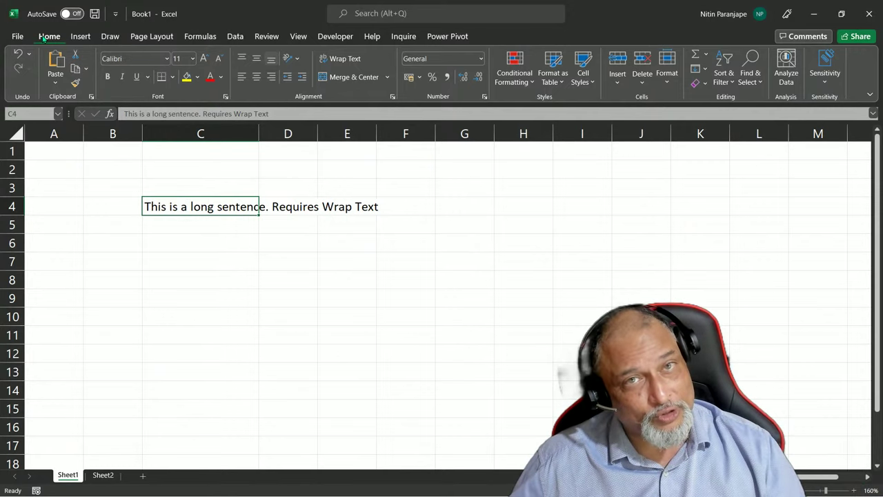
Step: Add the Wrap Text command to the Quick Access Toolbar
click(235, 37)
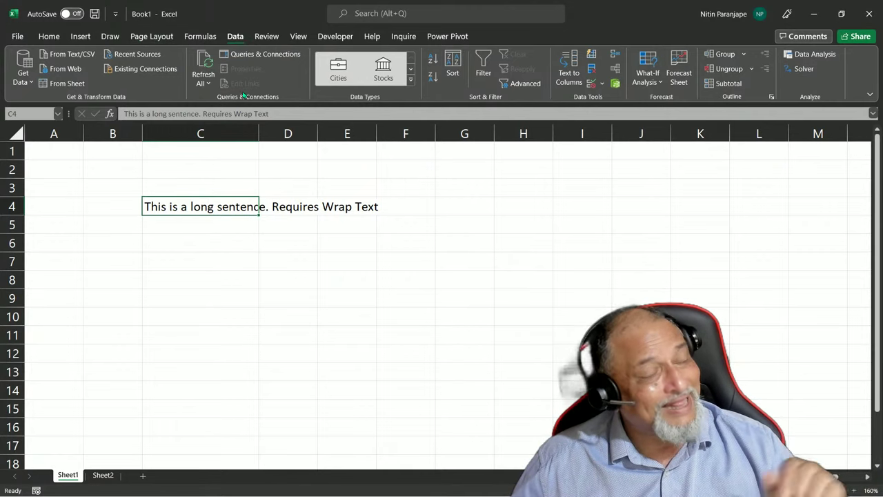
click(61, 39)
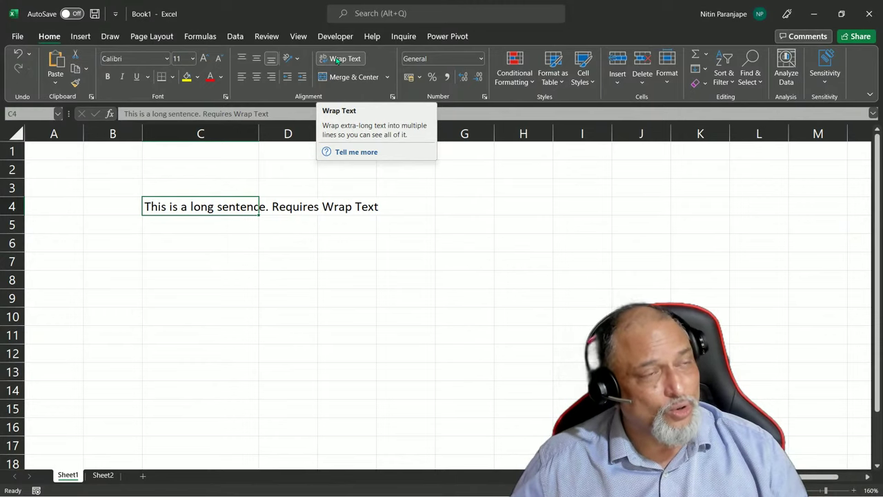
right_click(337, 60)
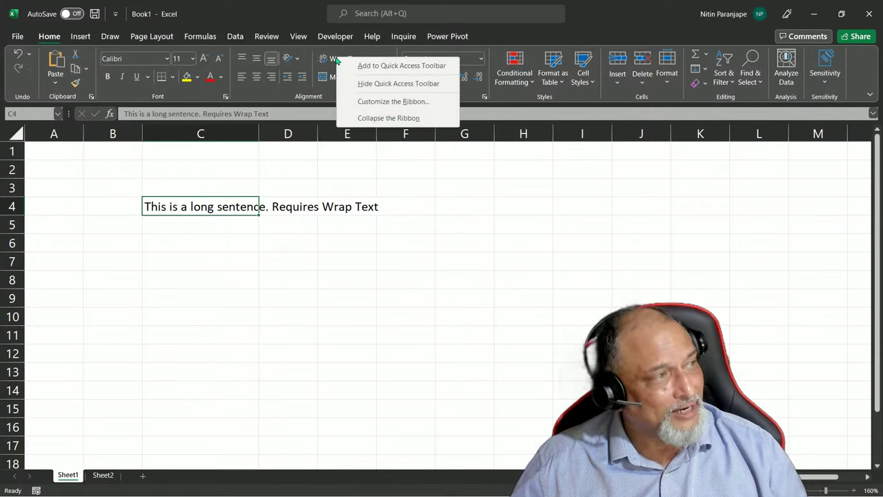
click(338, 158)
right_click(340, 60)
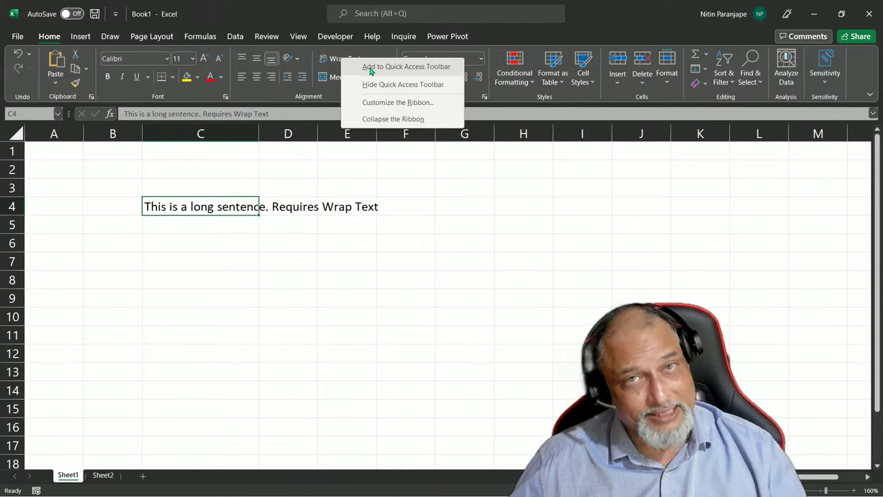
click(370, 69)
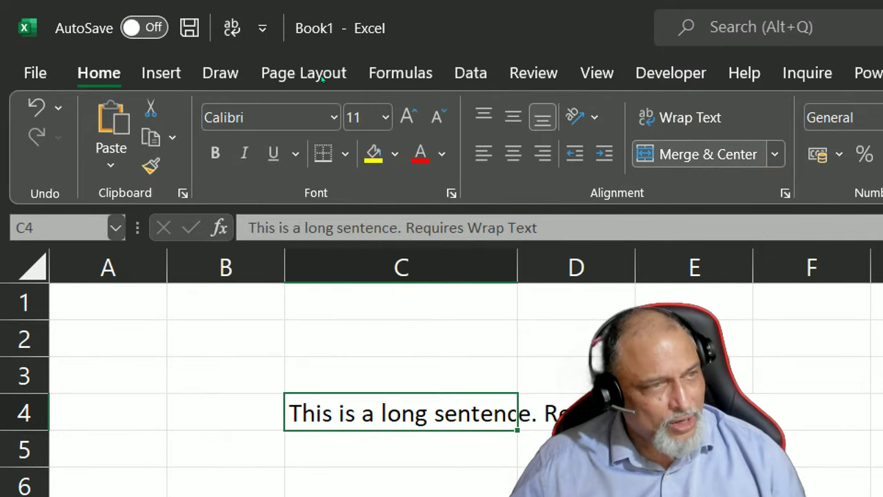
Step: Check the Wrap Text shortcut in the Quick Access Toolbar while the Developer and View commands are displayed, and return to the Home commands
key(alt+l)
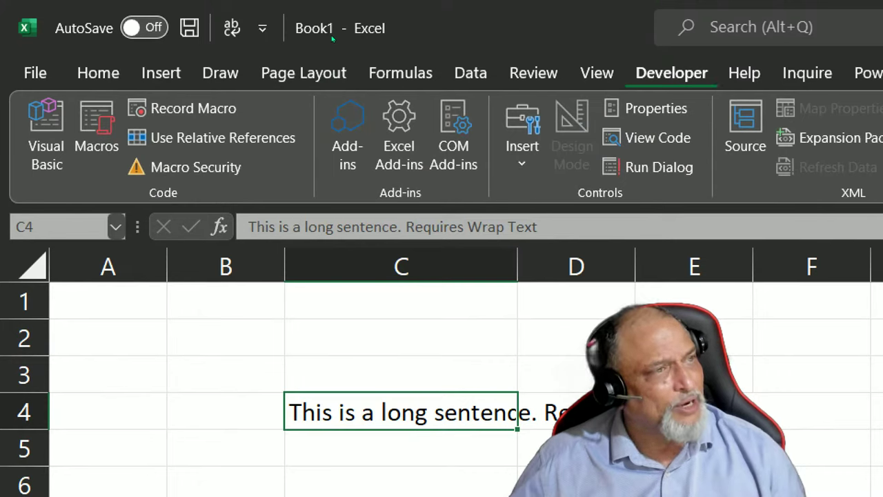
key(alt+w)
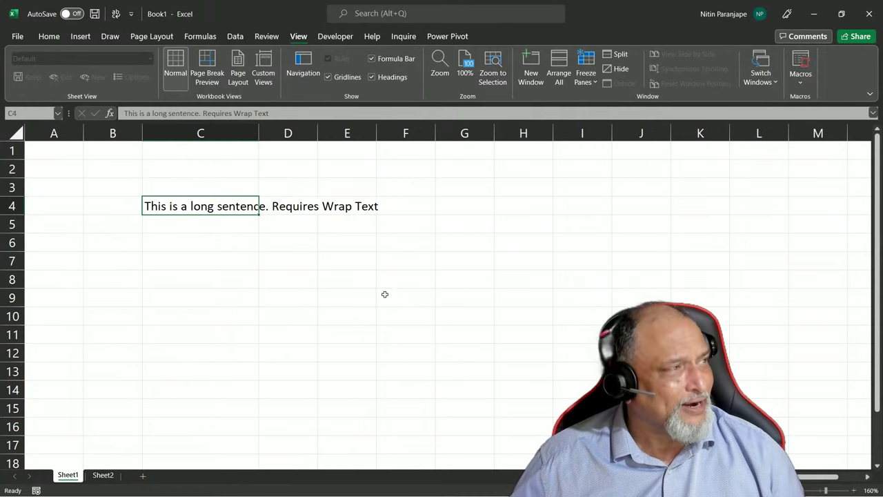
click(49, 36)
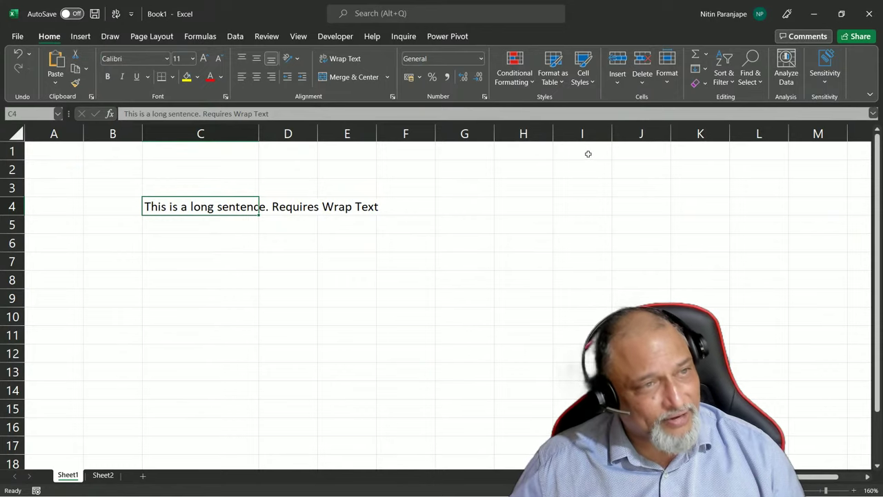
Step: Add Merge & Center, Conditional Formatting and Format as Table to the Quick Access Toolbar
right_click(342, 80)
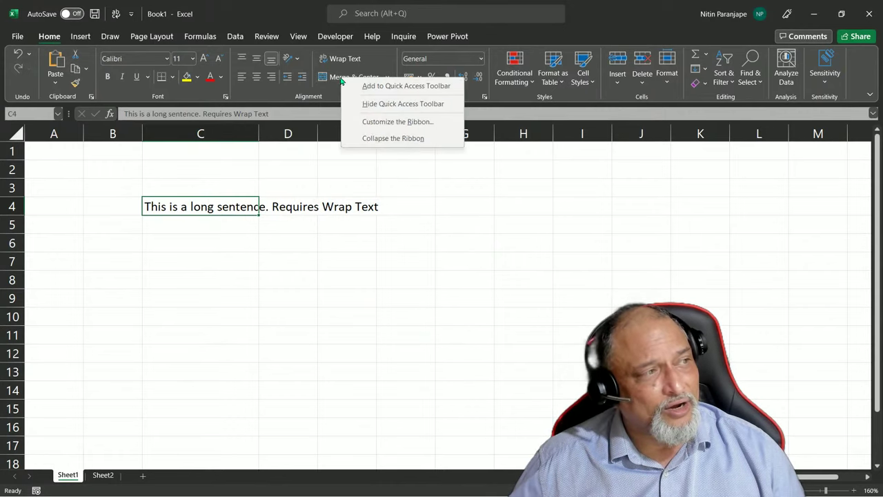
key(Escape)
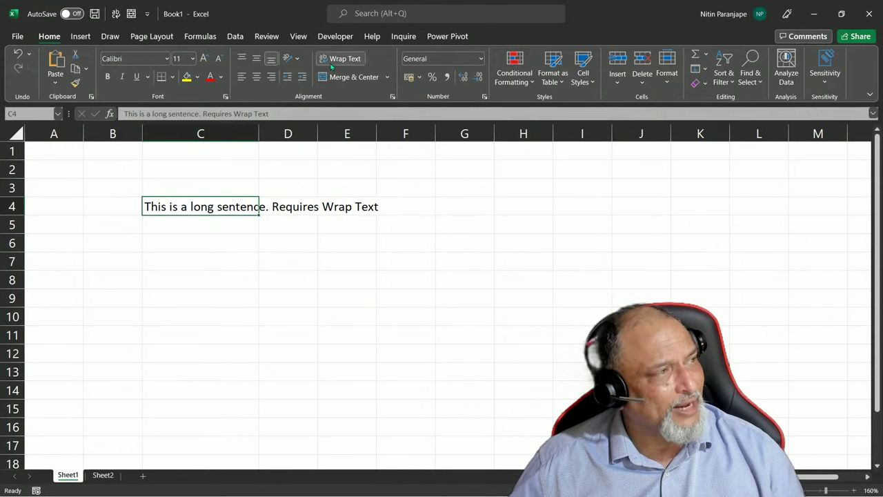
right_click(515, 66)
key(Escape)
right_click(561, 72)
click(609, 79)
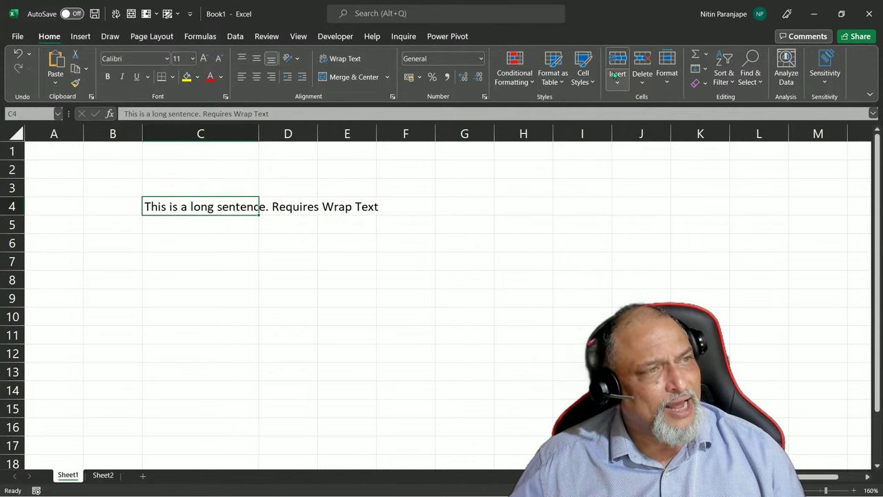
Step: Add the Insert and Format commands for cells to the Quick Access Toolbar
right_click(616, 57)
click(638, 64)
right_click(665, 67)
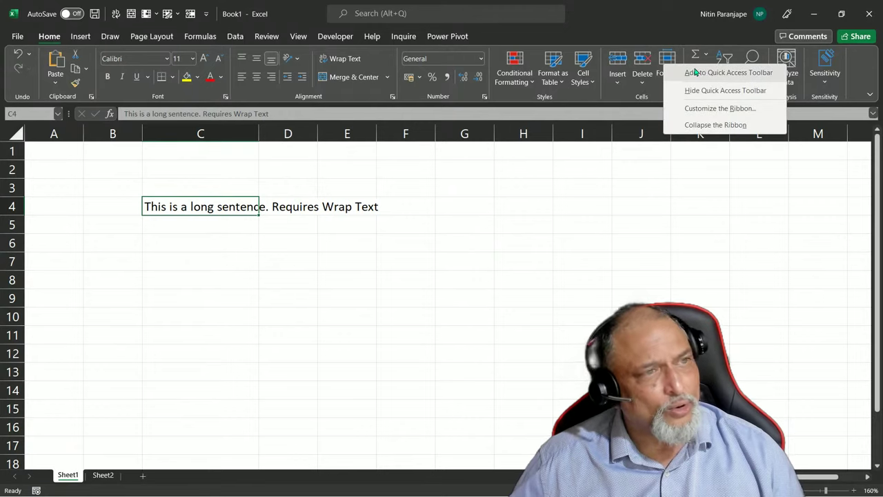
click(701, 71)
Step: Add Sort & Filter, Analyze Data and Center alignment to the Quick Access Toolbar
right_click(725, 60)
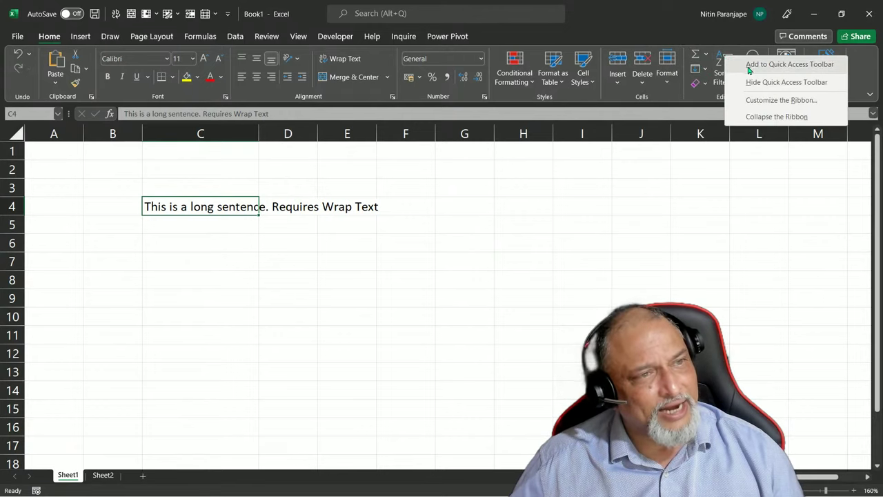
click(750, 66)
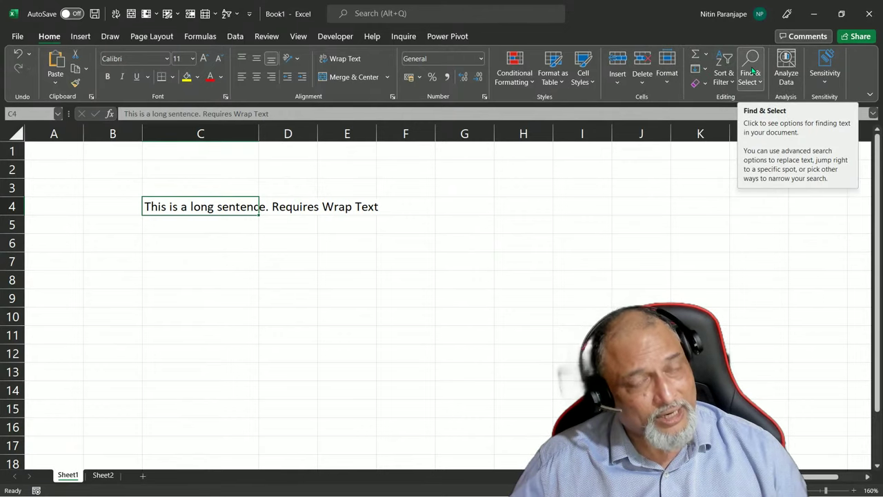
right_click(781, 61)
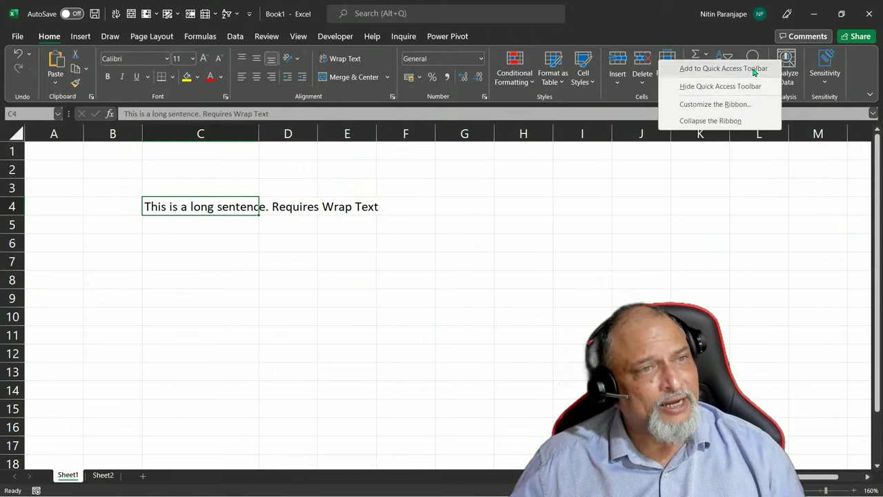
click(754, 68)
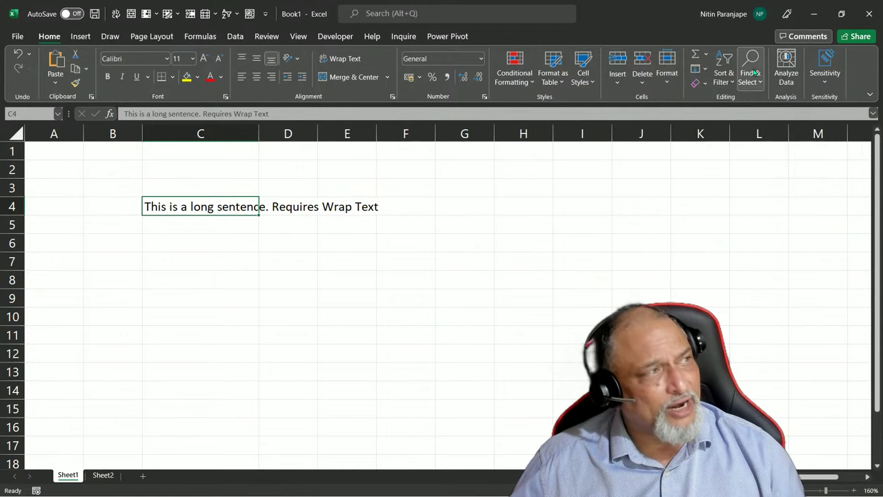
right_click(253, 82)
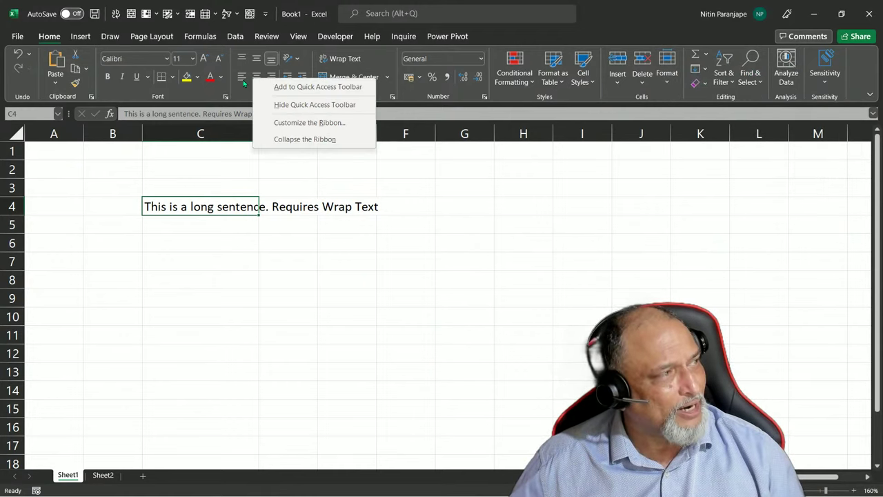
click(300, 87)
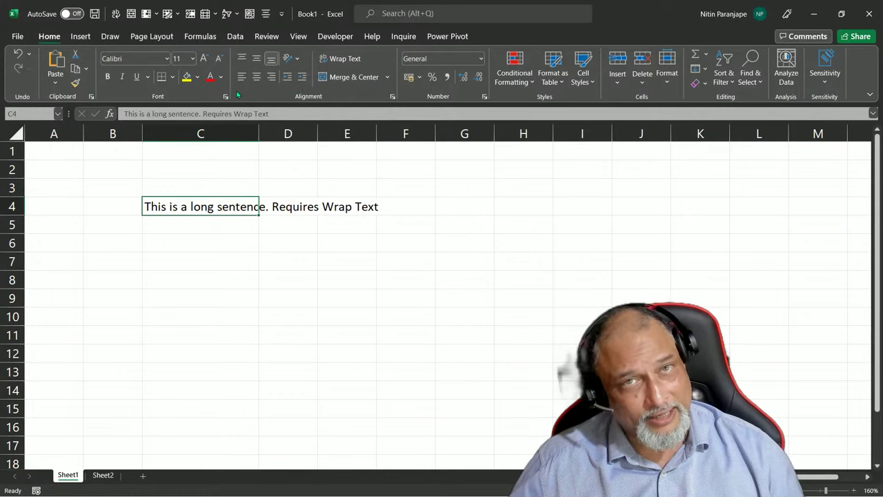
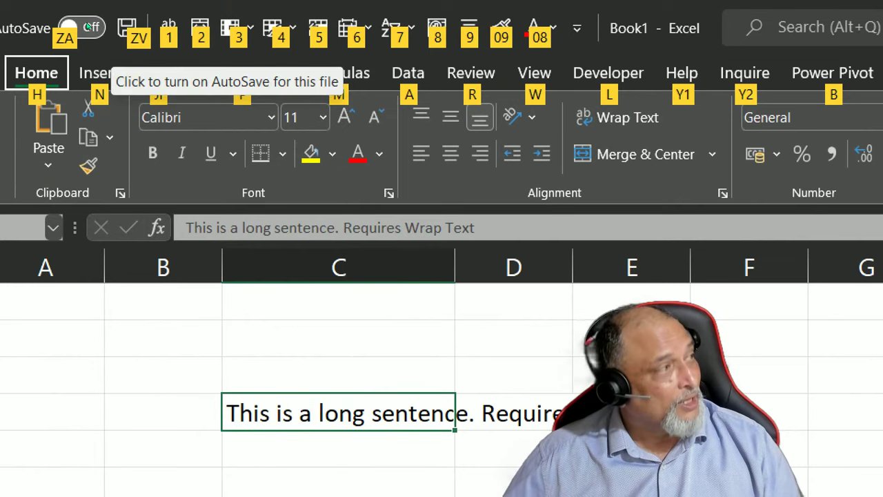
Step: Display the KeyTips for the Quick Access Toolbar and ribbon, and use them to show the Formulas commands
key(Escape)
key(alt)
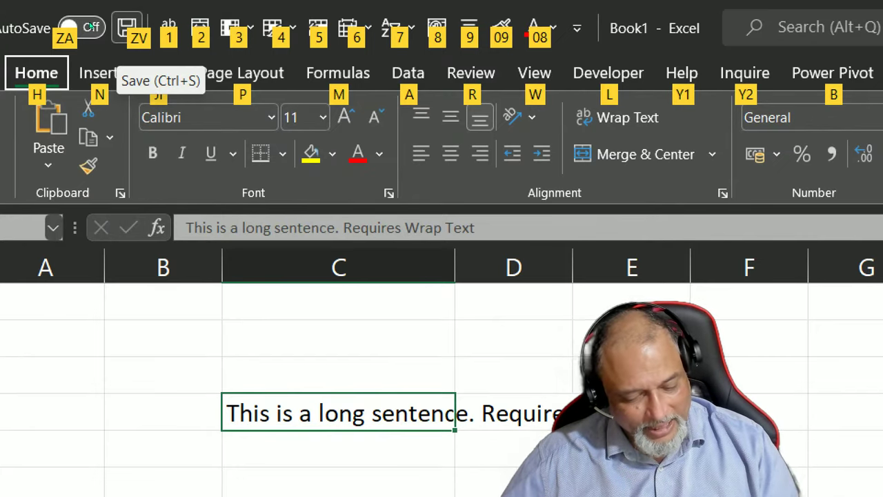
key(m)
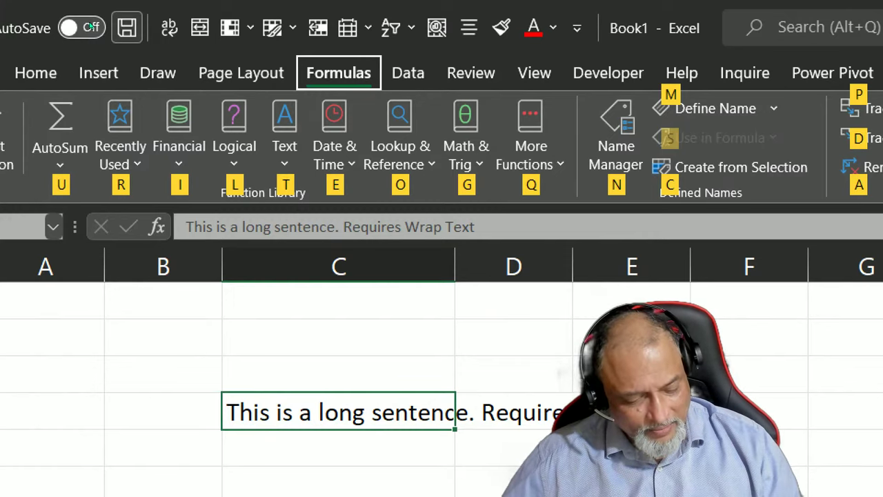
key(alt)
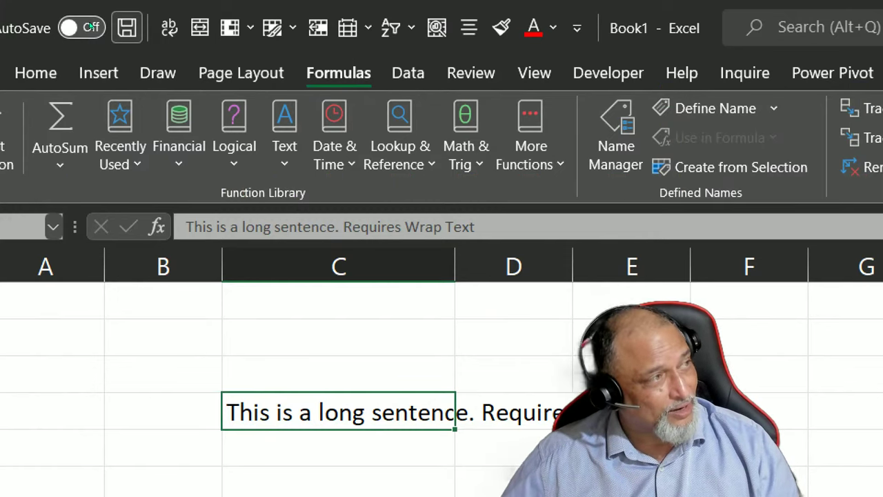
key(alt)
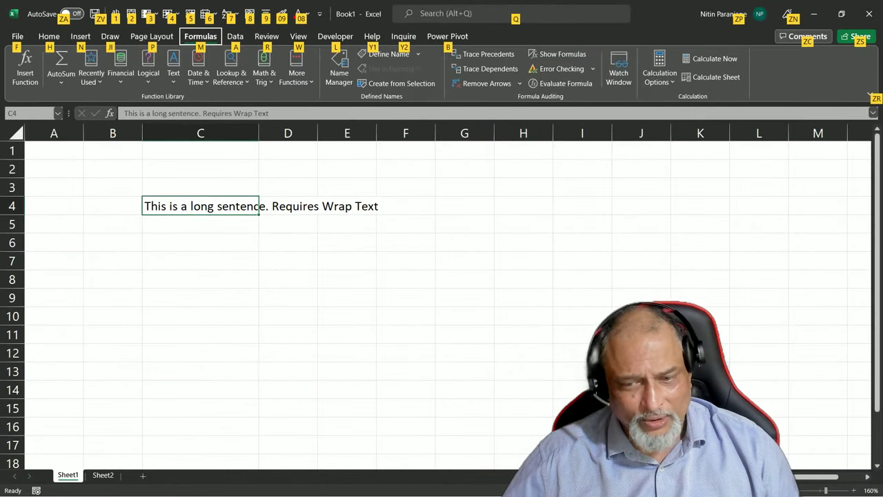
key(Escape)
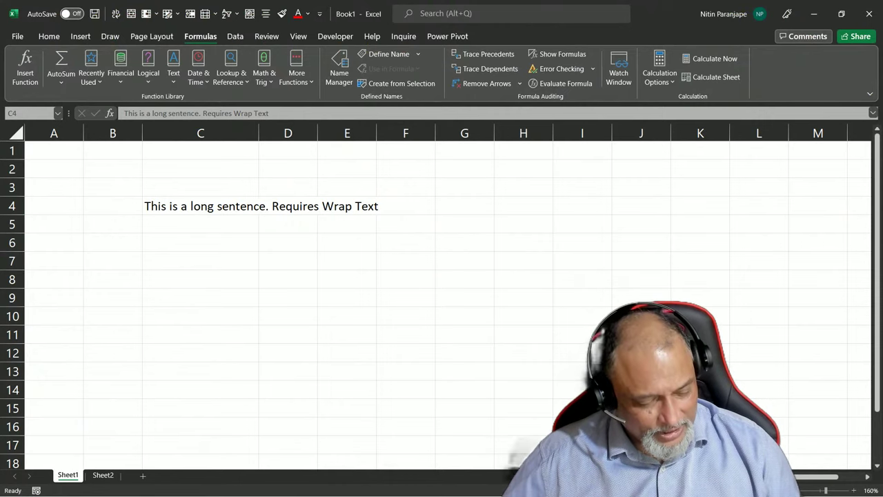
Step: Bring up the On-Screen Keyboard to examine the key layout, and close it
key(ctrl+super+o)
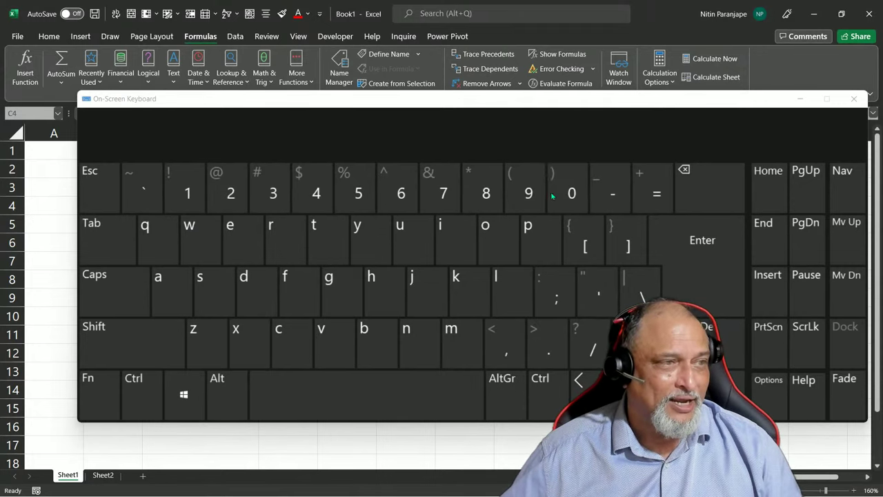
click(577, 105)
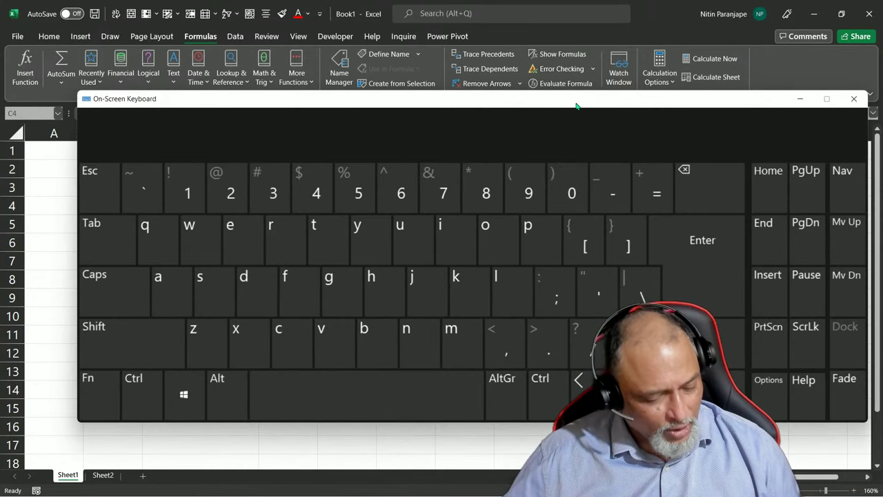
key(alt+F4)
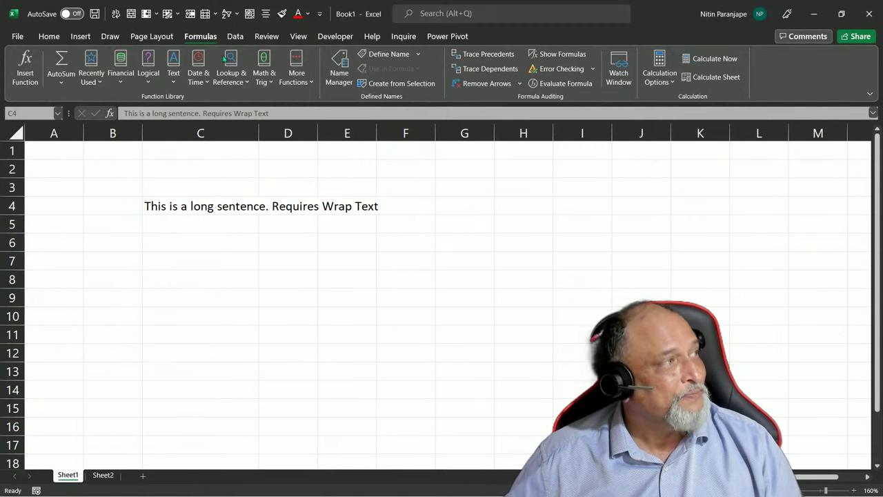
Step: Apply Wrap Text to the long sentence in cell C4 using its Quick Access Toolbar KeyTip, and turn the wrapping off the same way
click(172, 206)
key(alt)
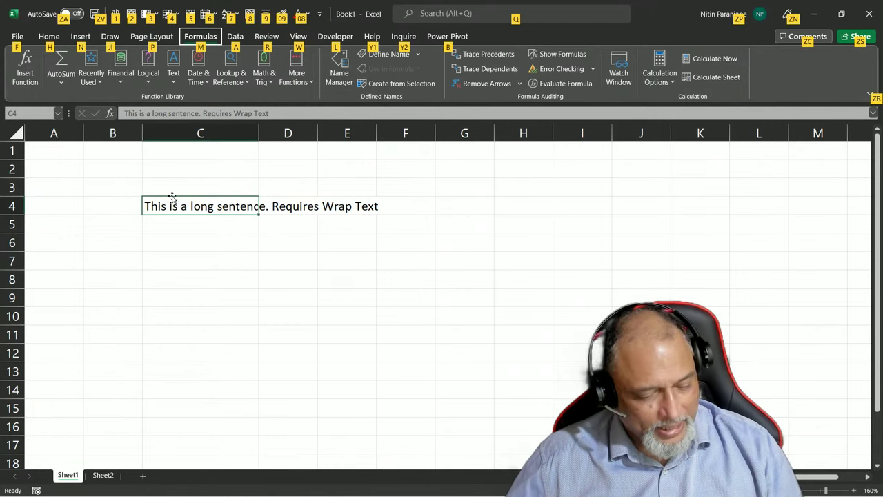
key(3)
key(alt)
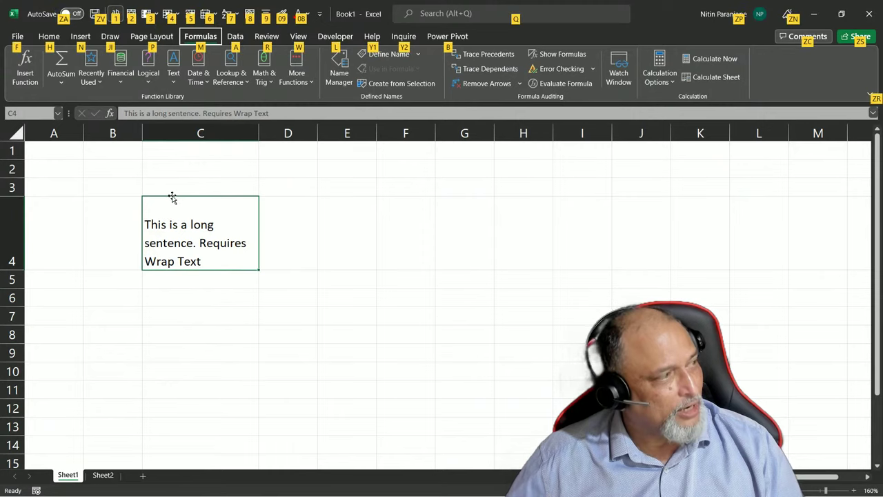
key(3)
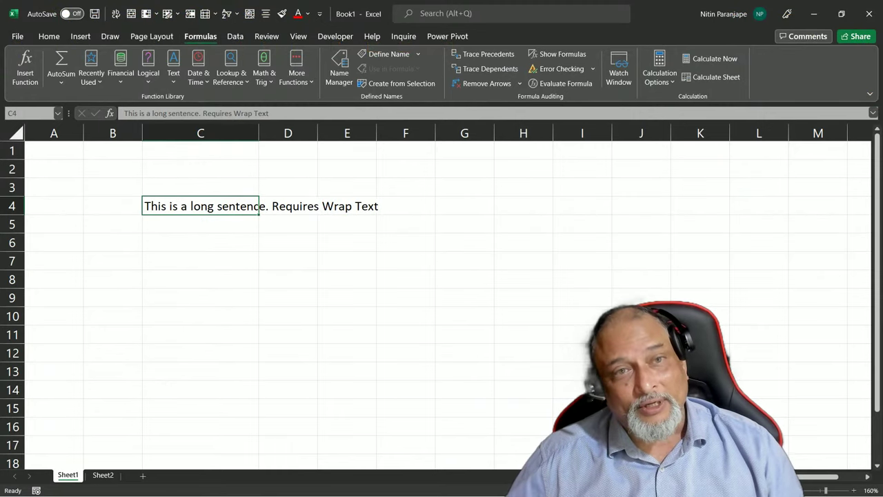
Step: Display the KeyTips to examine the numbering of the Quick Access Toolbar commands, and dismiss them
key(alt+Tab)
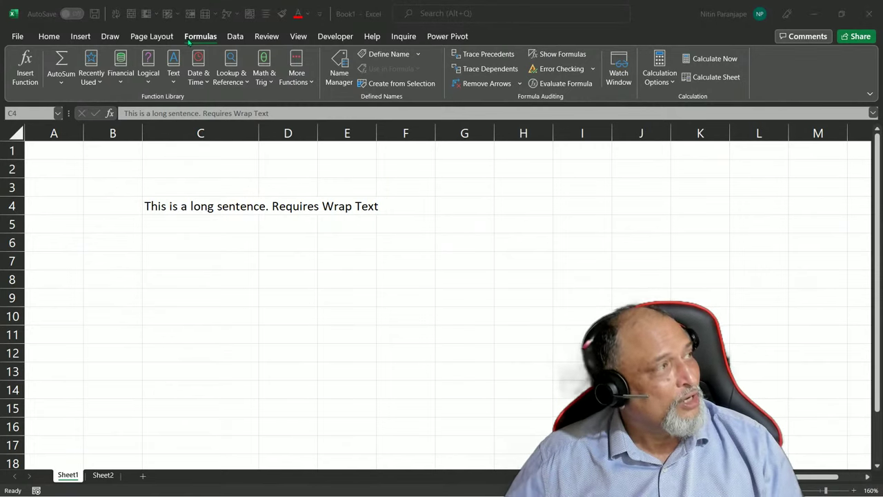
key(alt+Tab)
key(alt)
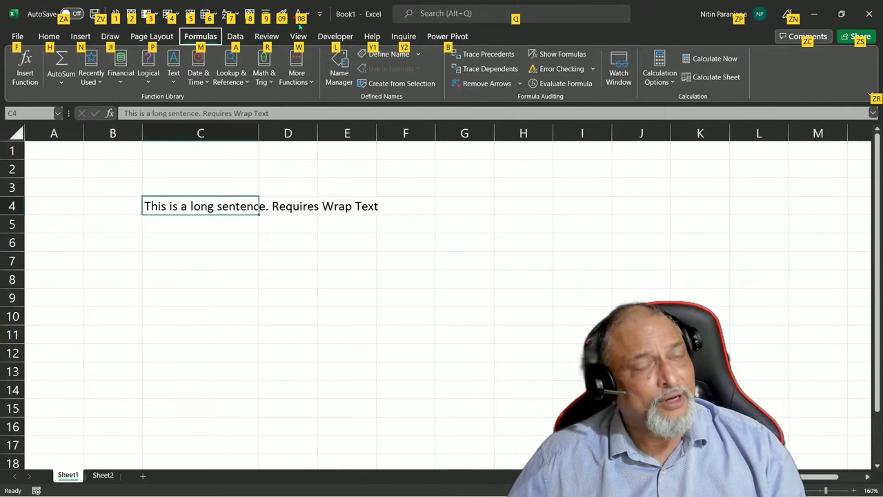
key(Escape)
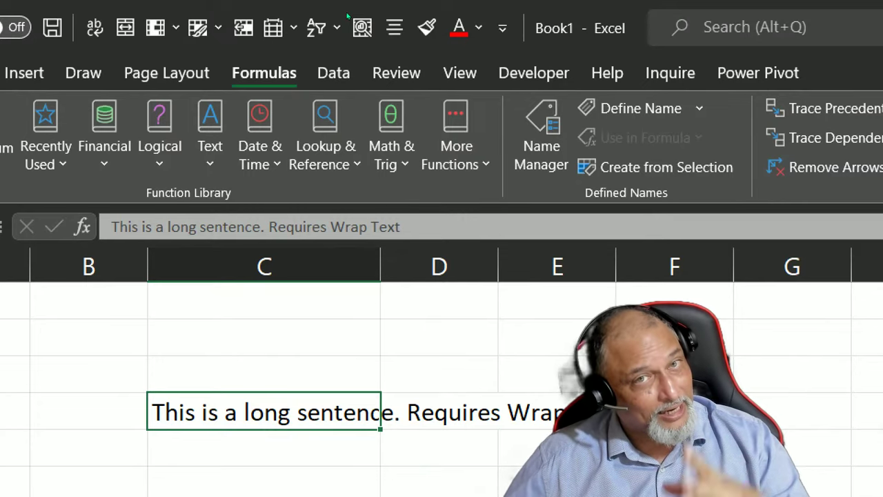
Step: Show the Quick Access Toolbar below the ribbon
right_click(219, 30)
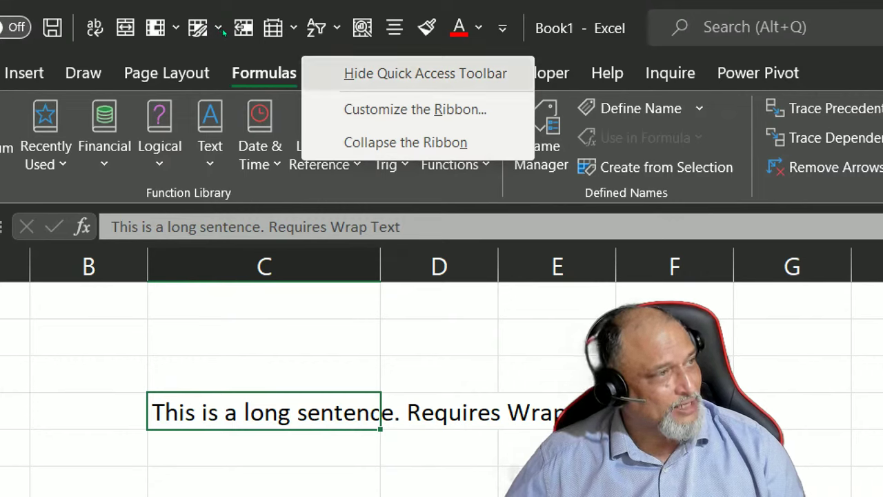
right_click(236, 32)
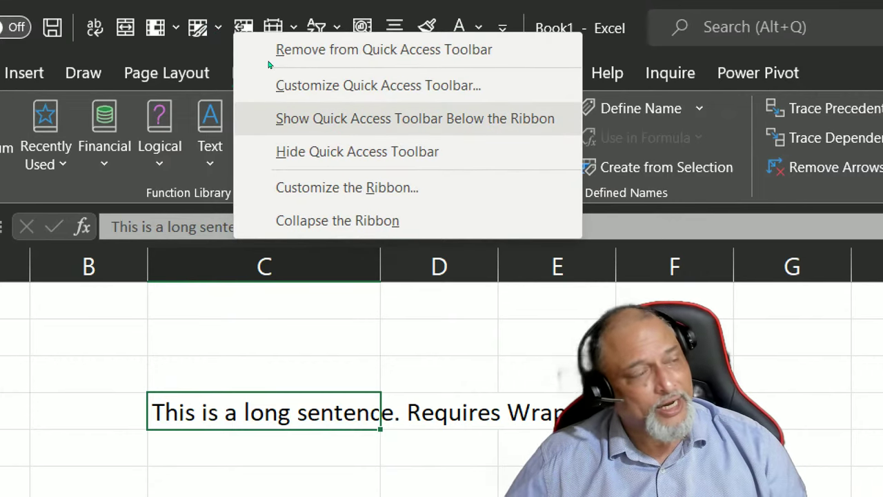
key(Return)
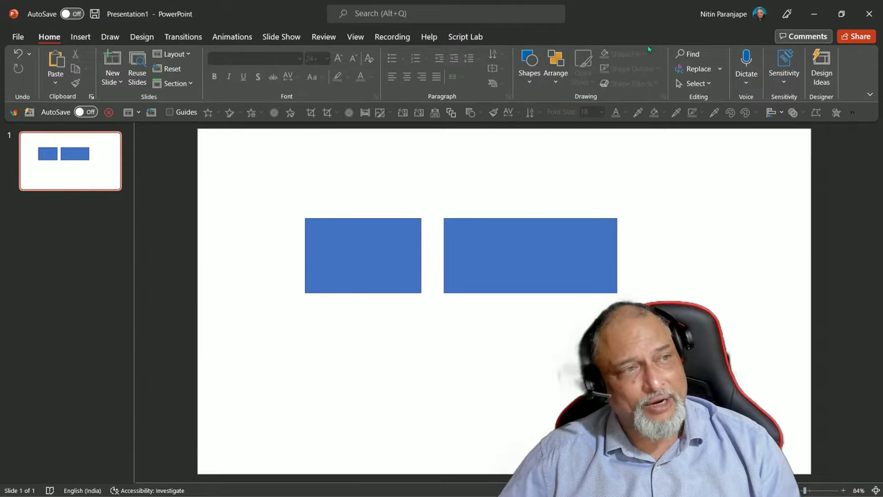
Step: In PowerPoint, open the Quick Access Toolbar customization options, examine how separators group the added commands, and close the options
right_click(408, 113)
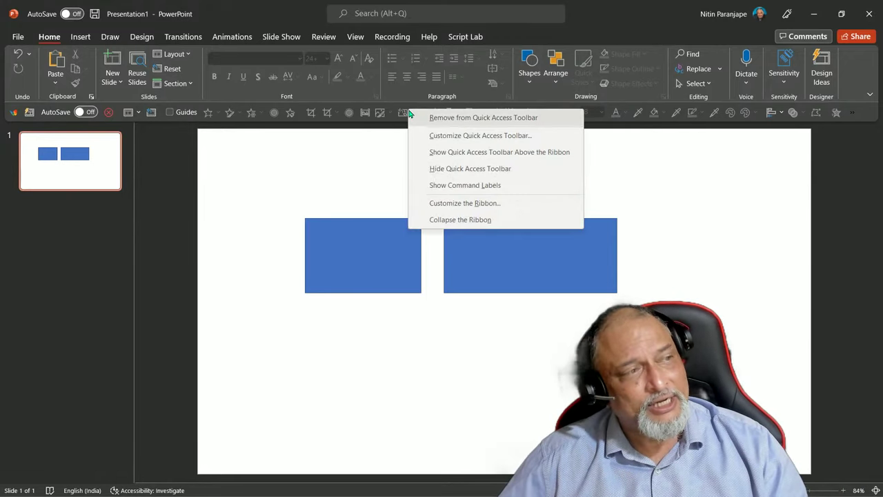
click(473, 135)
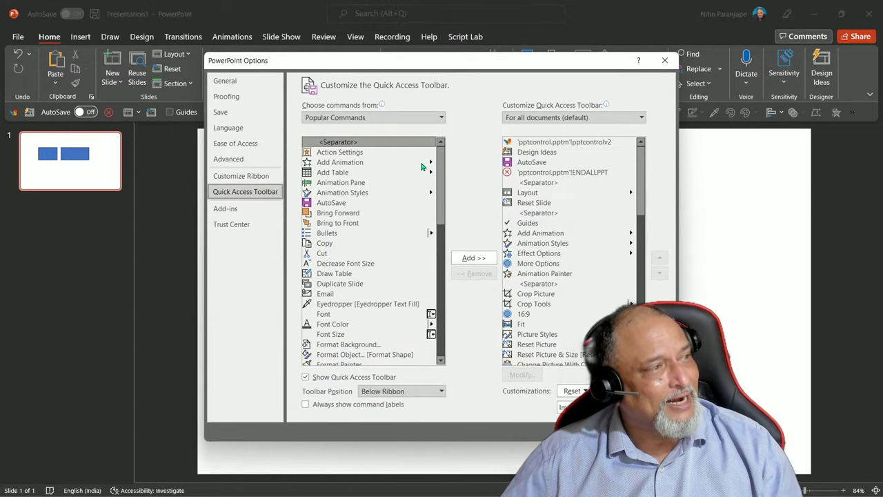
scroll(579, 245, down, 2)
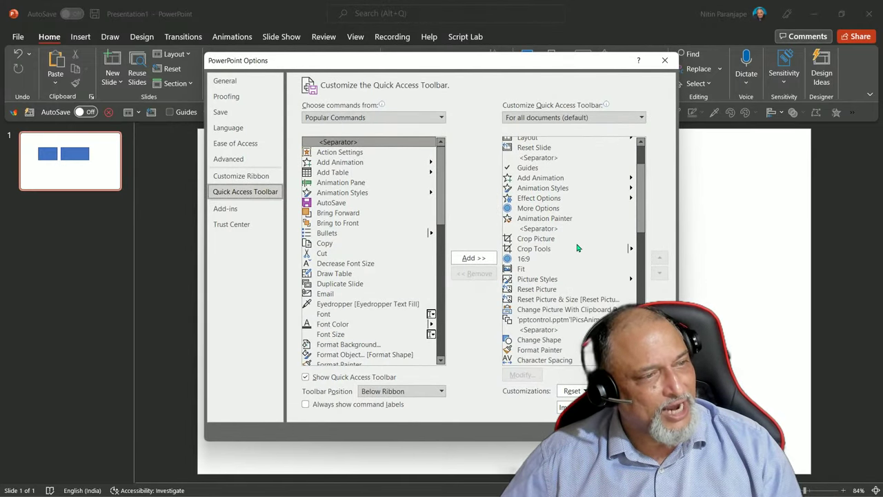
scroll(579, 247, up, 2)
click(545, 185)
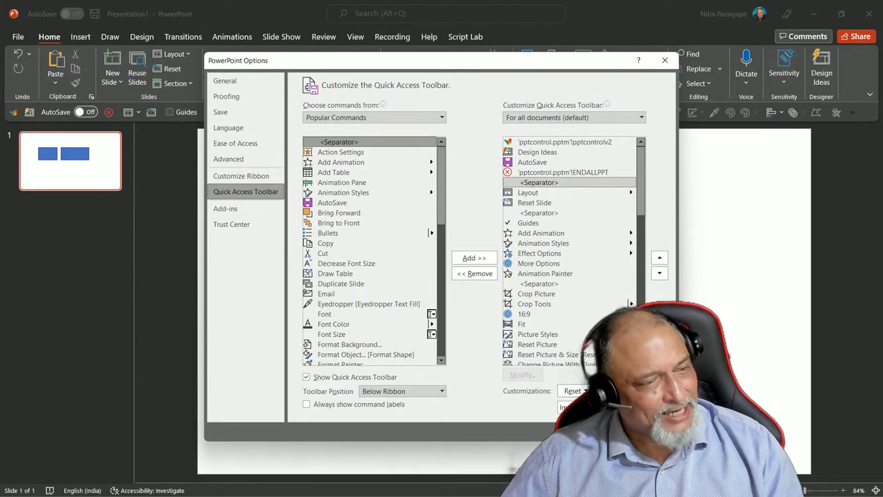
click(604, 429)
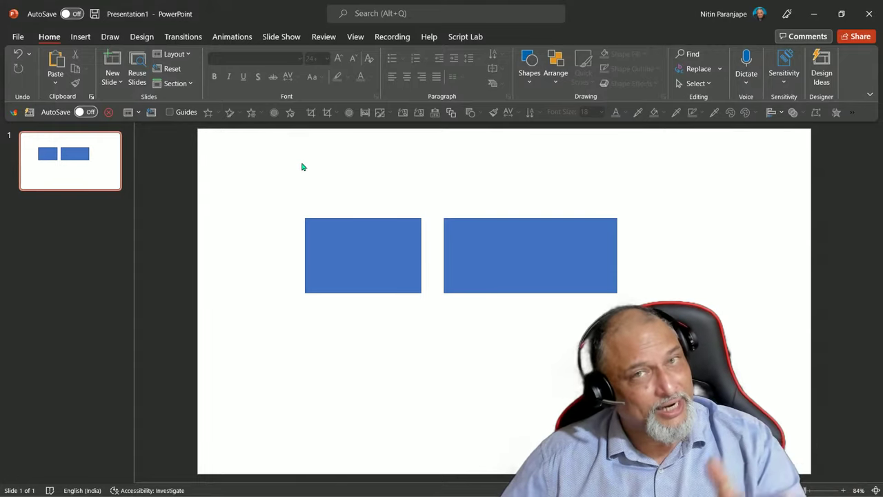
Step: Reopen PowerPoint's Quick Access Toolbar customization options, select the Add Animation command to examine the reordering controls, and close the options
right_click(379, 115)
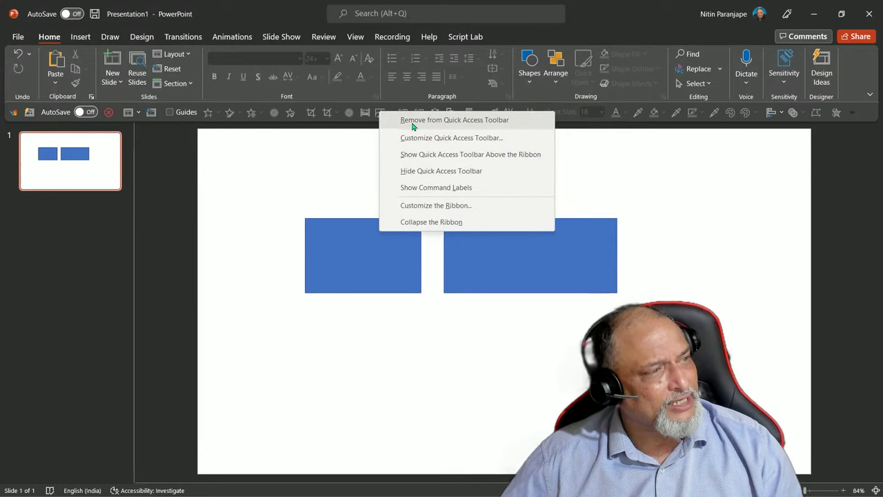
click(445, 137)
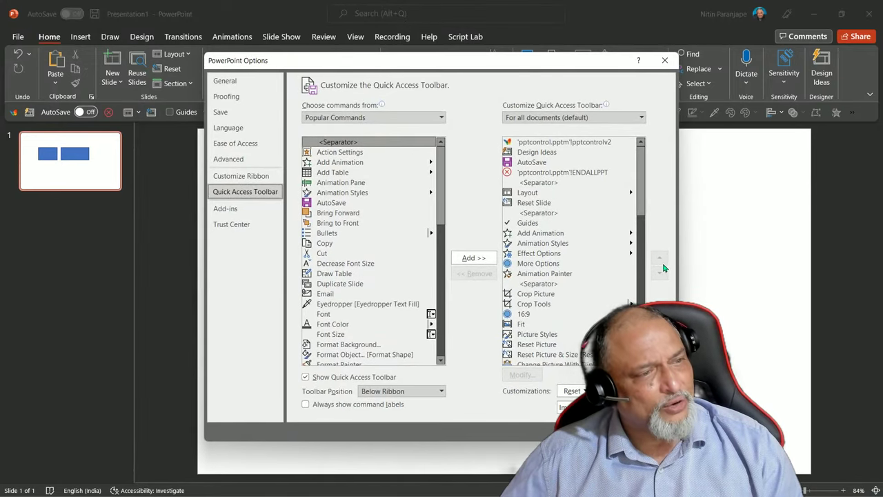
click(595, 234)
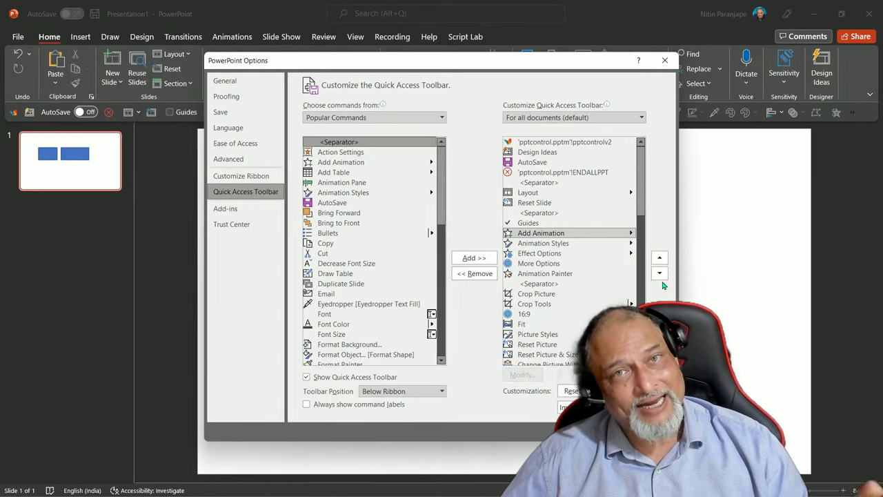
click(595, 431)
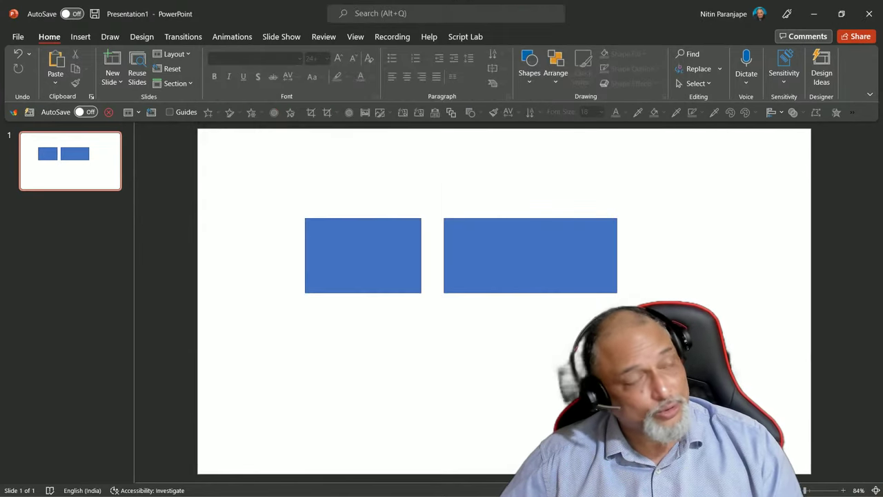